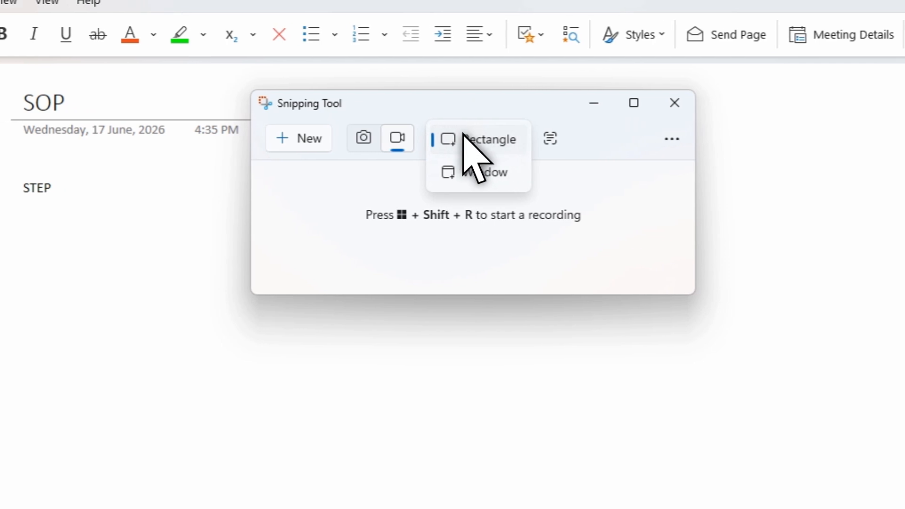
- Switch Snipping Tool to screen recording mode and open its settings
{"action": "left_click", "coordinate": [390, 136]}
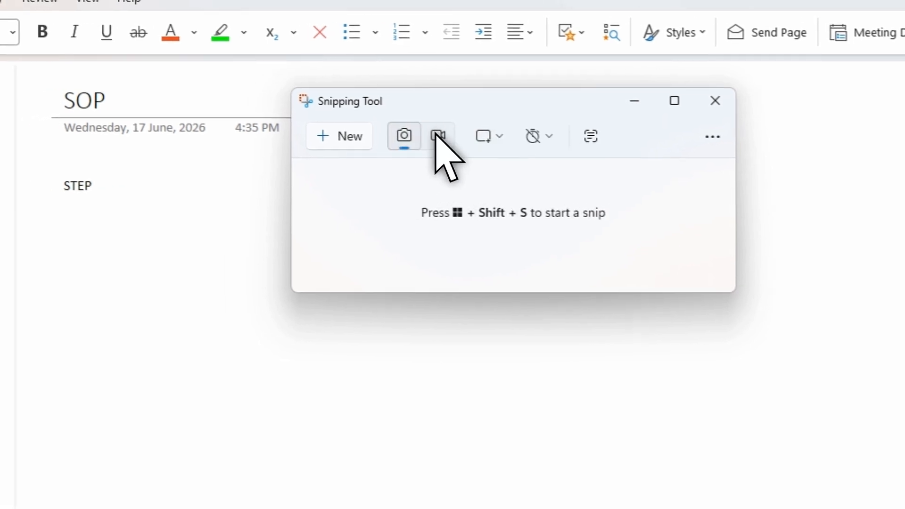
{"action": "left_click", "coordinate": [437, 136]}
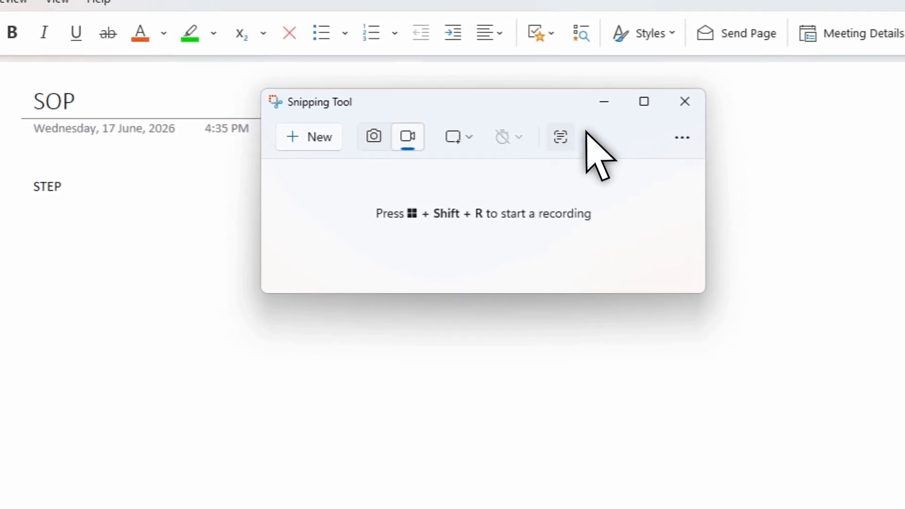
{"action": "left_click", "coordinate": [713, 136]}
{"action": "left_click", "coordinate": [516, 189]}
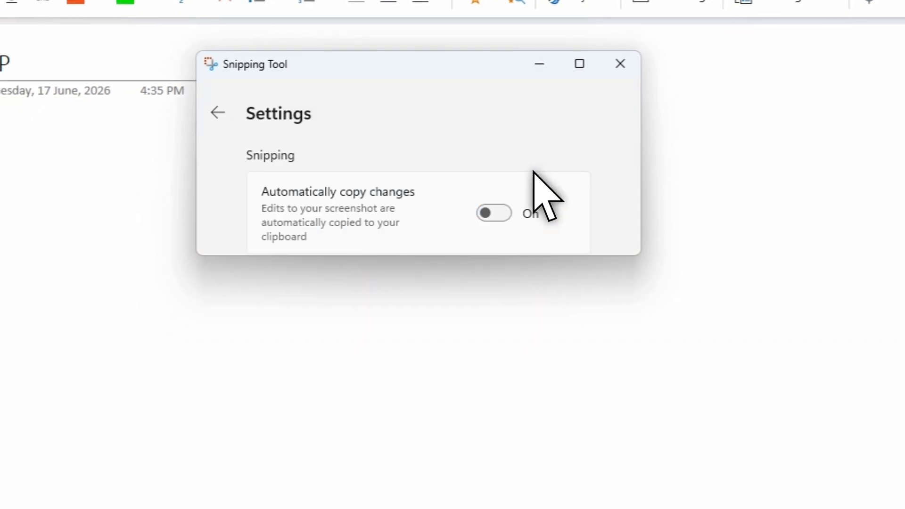
- Turn on Automatically copy changes for snipping and Ask to save edited screen recordings, making the settings window taller
{"action": "left_click", "coordinate": [496, 210]}
{"action": "left_click_drag", "start_coordinate": [492, 214], "coordinate": [500, 508]}
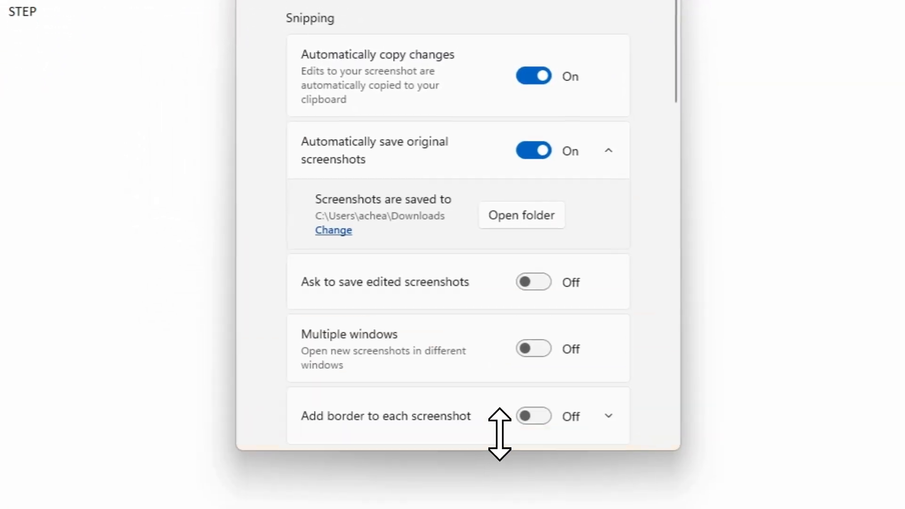
{"action": "scroll", "coordinate": [478, 330], "scroll_direction": "down", "scroll_amount": 3}
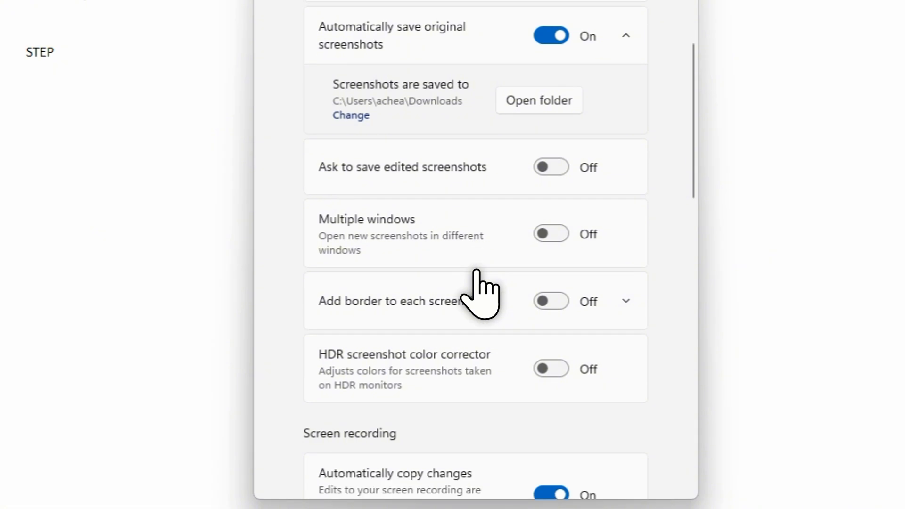
{"action": "scroll", "coordinate": [453, 276], "scroll_direction": "down", "scroll_amount": 2}
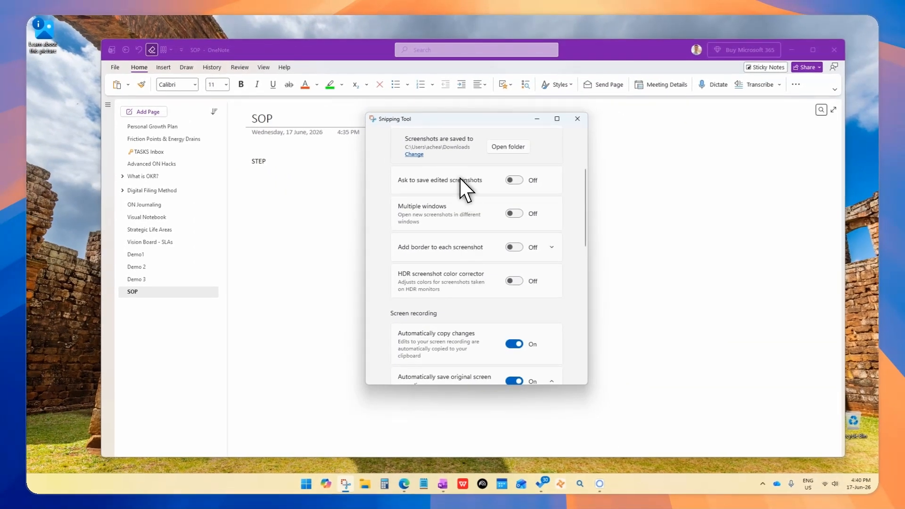
{"action": "scroll", "coordinate": [465, 238], "scroll_direction": "down", "scroll_amount": 3}
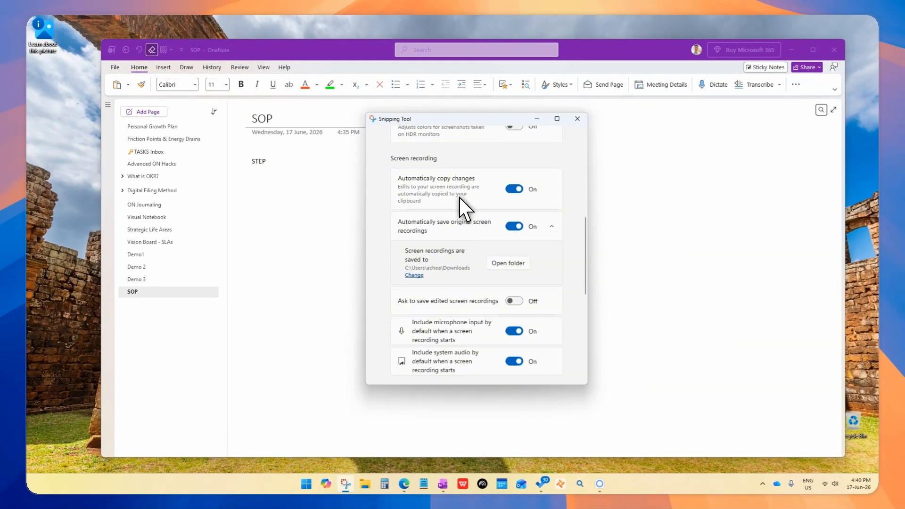
{"action": "scroll", "coordinate": [466, 213], "scroll_direction": "down", "scroll_amount": 2}
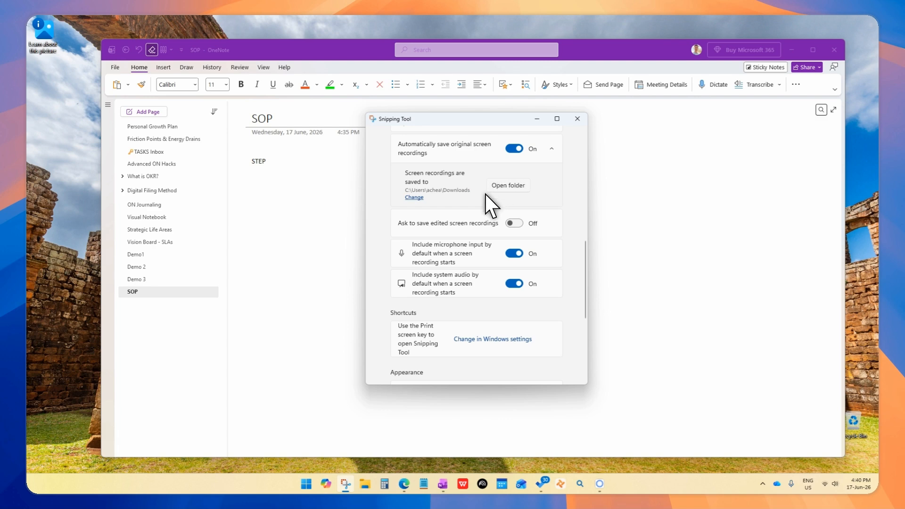
{"action": "scroll", "coordinate": [470, 214], "scroll_direction": "down", "scroll_amount": 1}
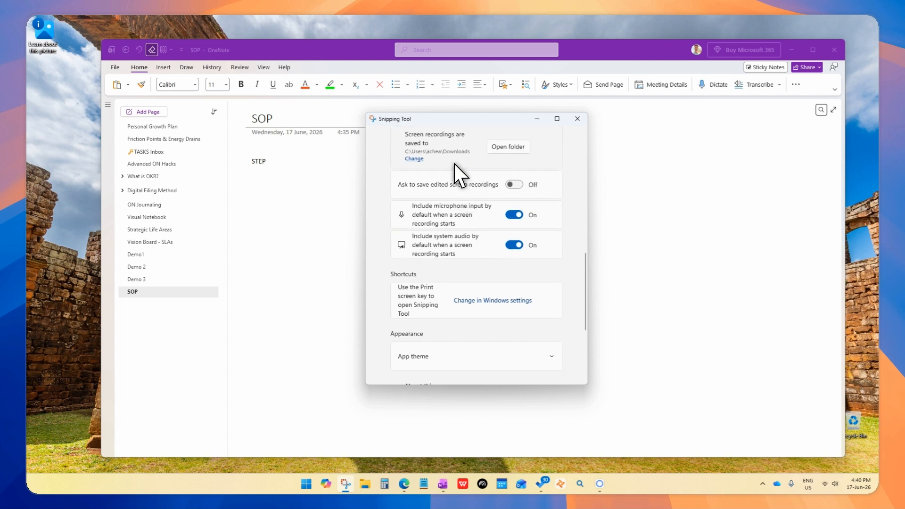
{"action": "scroll", "coordinate": [460, 172], "scroll_direction": "down", "scroll_amount": 2}
{"action": "scroll", "coordinate": [461, 172], "scroll_direction": "up", "scroll_amount": 1}
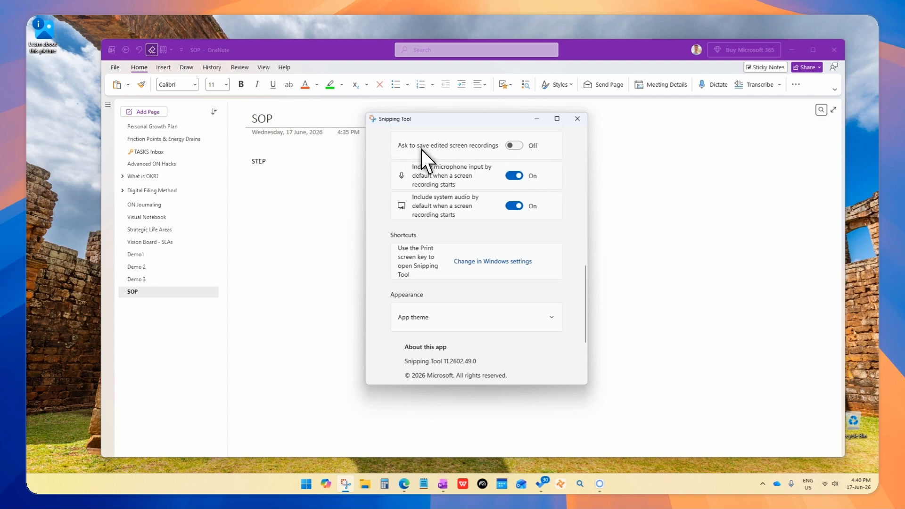
{"action": "left_click", "coordinate": [510, 147]}
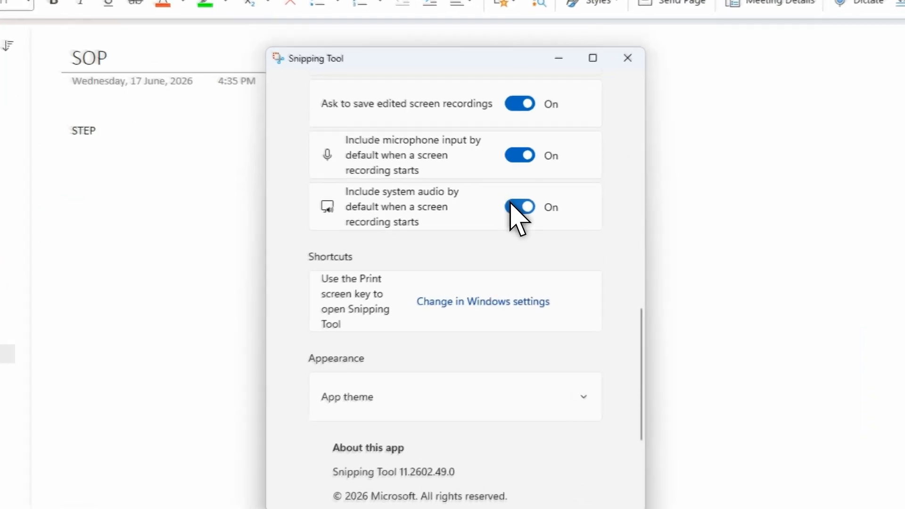
- Switch the default inclusion of system audio in screen recordings off and back on
{"action": "left_click", "coordinate": [508, 205]}
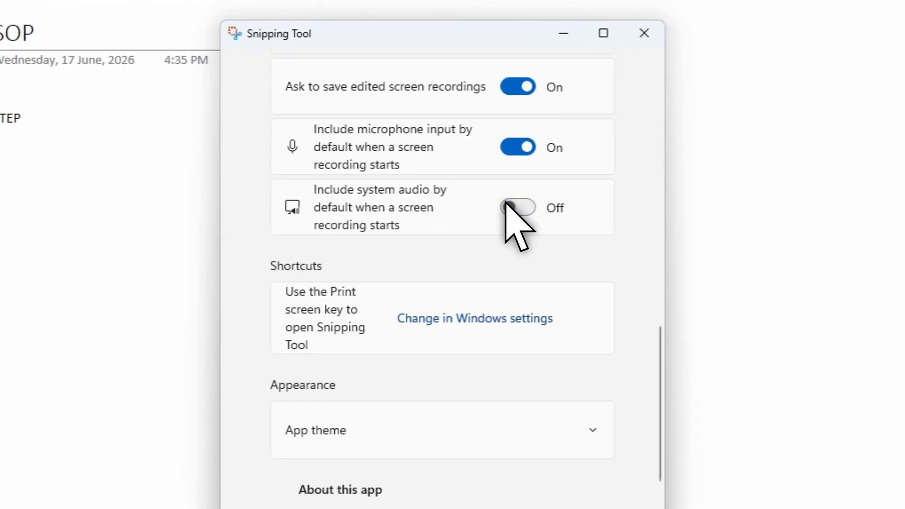
{"action": "left_click", "coordinate": [510, 206]}
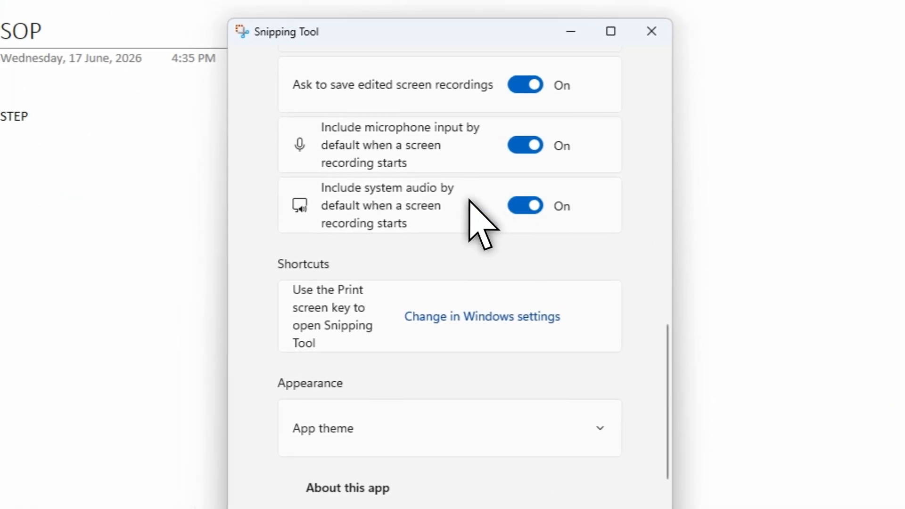
{"action": "scroll", "coordinate": [467, 222], "scroll_direction": "down", "scroll_amount": 3}
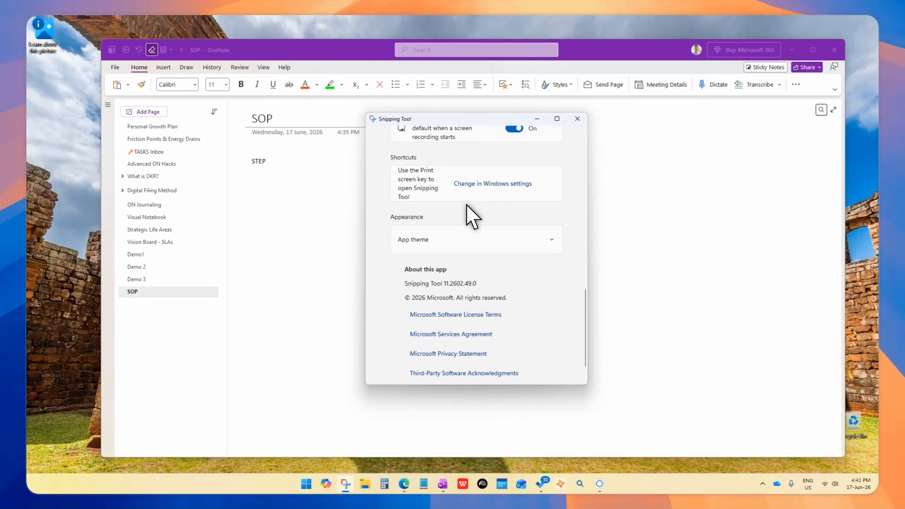
{"action": "scroll", "coordinate": [516, 203], "scroll_direction": "up", "scroll_amount": 10}
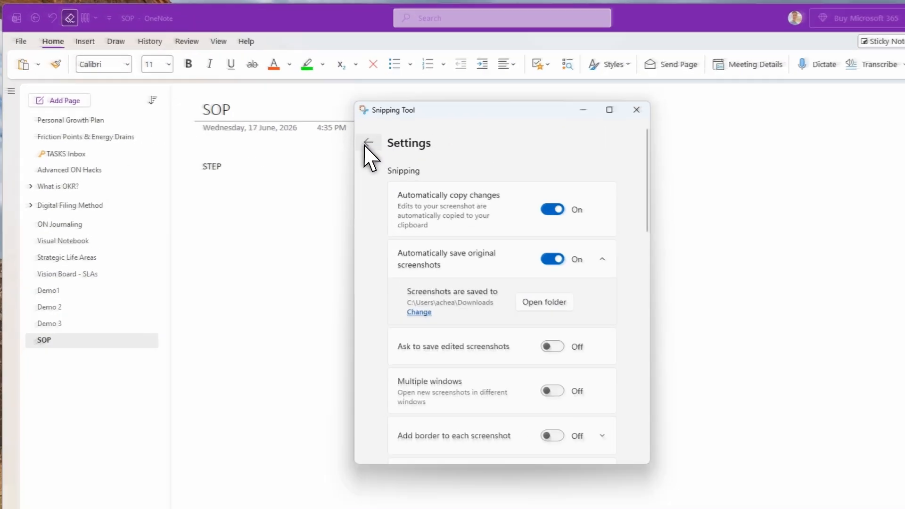
- Leave the settings and start a new recording with a region of about 1651 x 879 covering the OneNote window below its title bar
{"action": "left_click", "coordinate": [376, 143]}
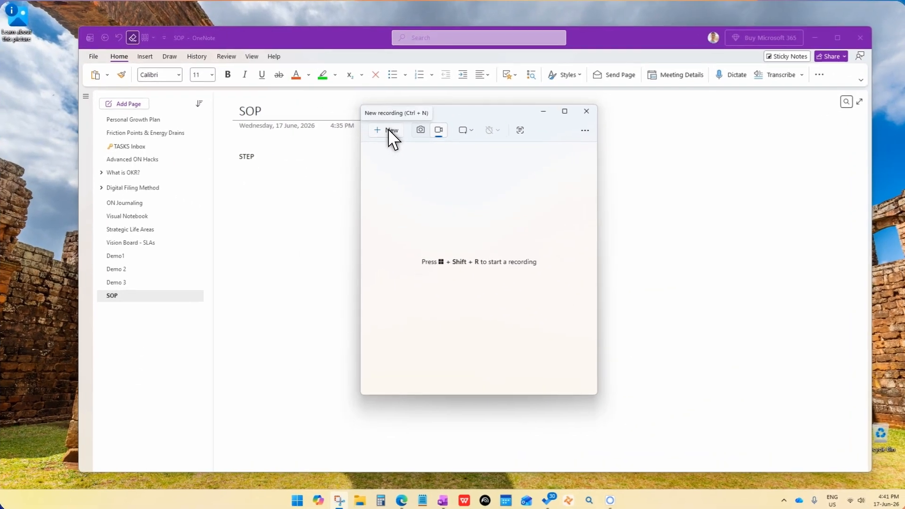
{"action": "left_click", "coordinate": [392, 136]}
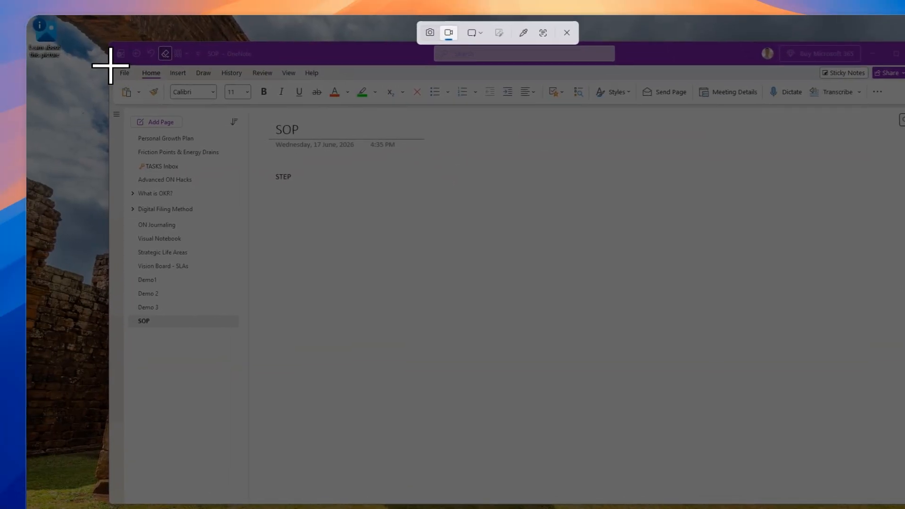
{"action": "left_click_drag", "start_coordinate": [111, 65], "coordinate": [904, 496]}
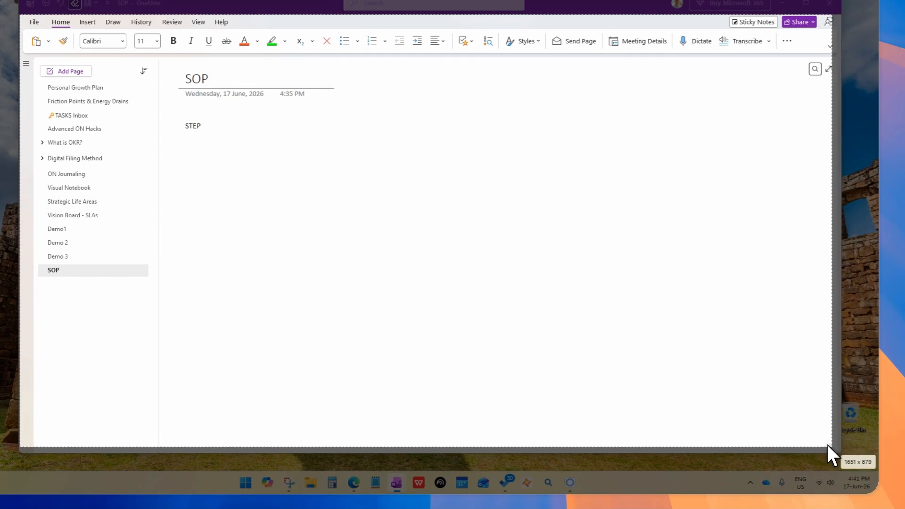
{"action": "left_click_drag", "start_coordinate": [828, 445], "coordinate": [833, 447]}
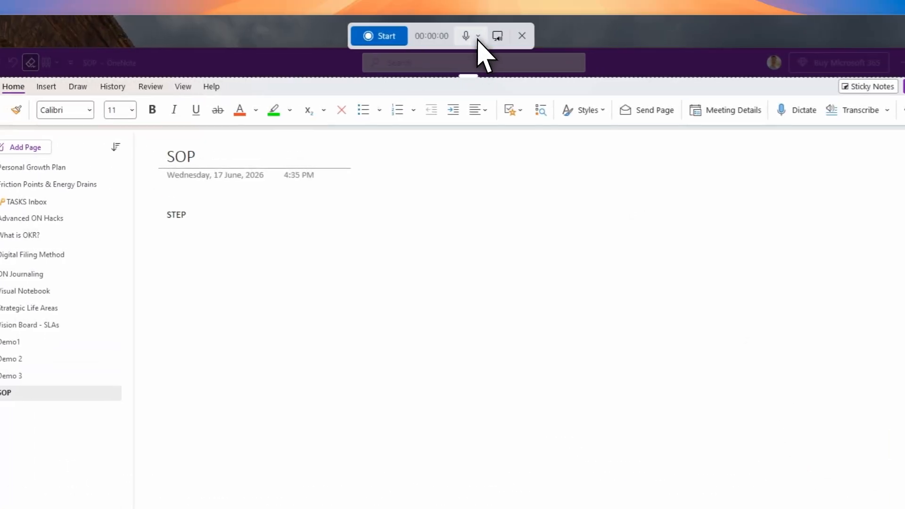
- Set the recording's audio input to Microphone (K3) and start the recording
{"action": "left_click", "coordinate": [478, 37]}
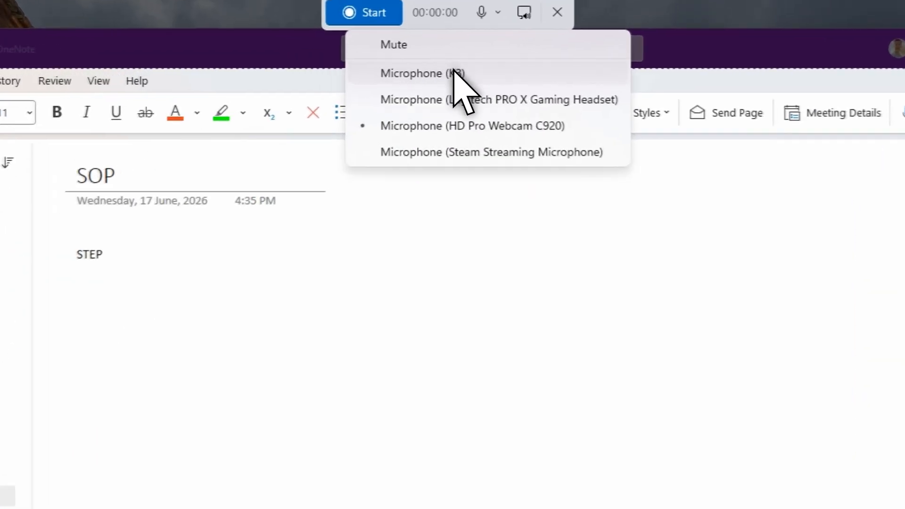
{"action": "left_click", "coordinate": [455, 62]}
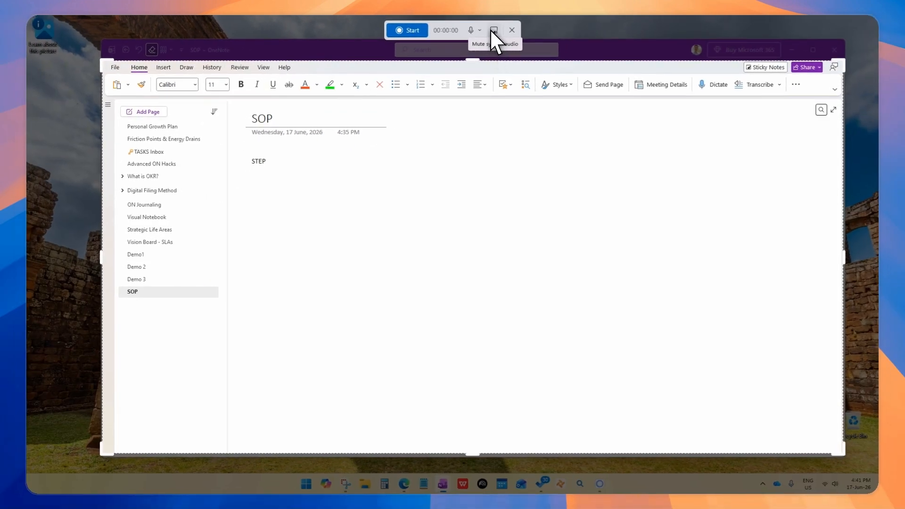
{"action": "left_click", "coordinate": [408, 30]}
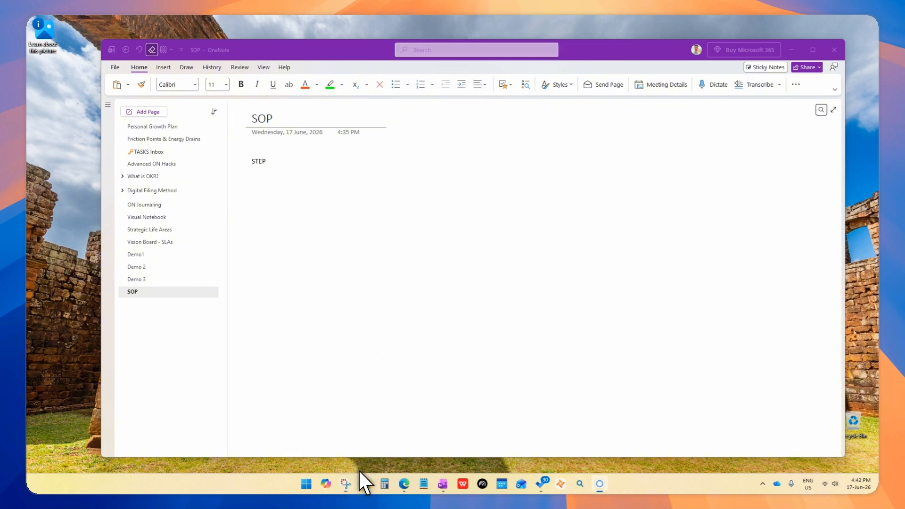
- Extend the note on the SOP page to read STEP 1, Title of this and STEP 2 on separate lines
{"action": "mouse_move", "coordinate": [338, 480]}
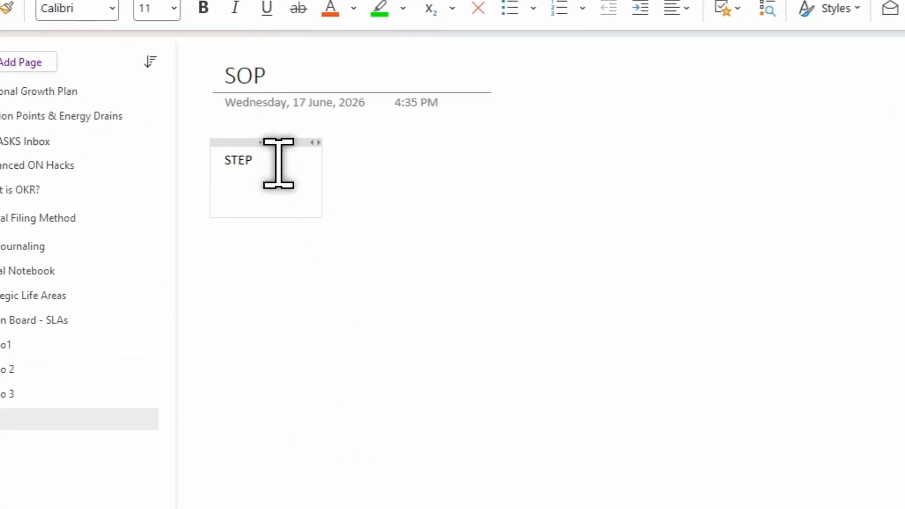
{"action": "left_click", "coordinate": [279, 163]}
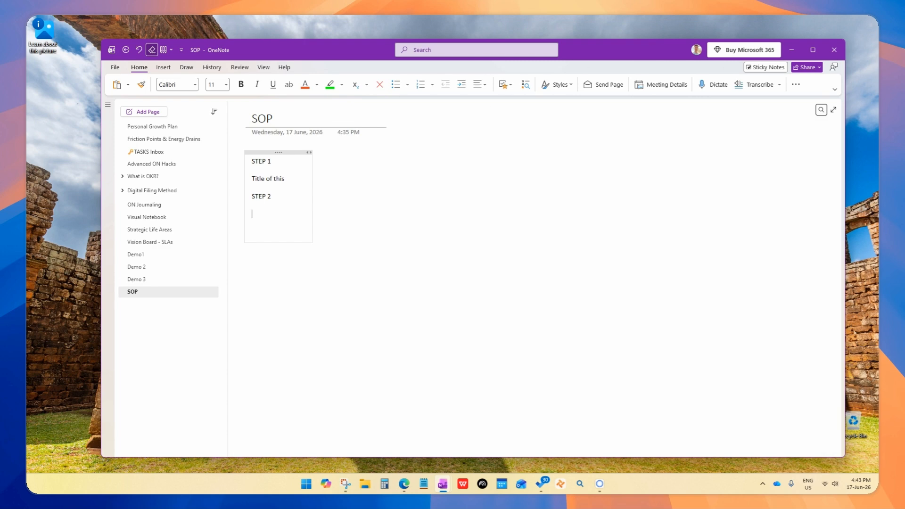
- Copy the YouTube Shorts address from the browser and paste it under STEP 2 on the OneNote SOP page
{"action": "key", "text": "alt+Tab"}
{"action": "left_click_drag", "start_coordinate": [904, 71], "coordinate": [598, 74]}
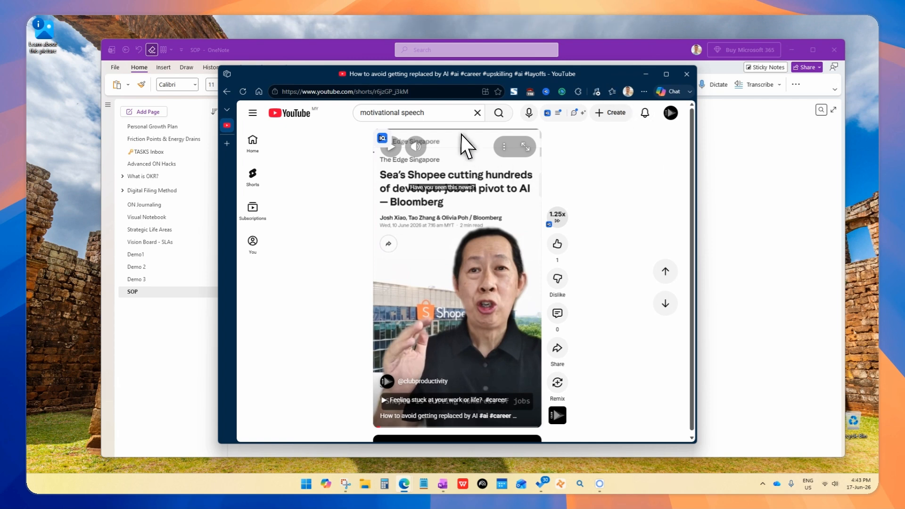
{"action": "left_click", "coordinate": [445, 91]}
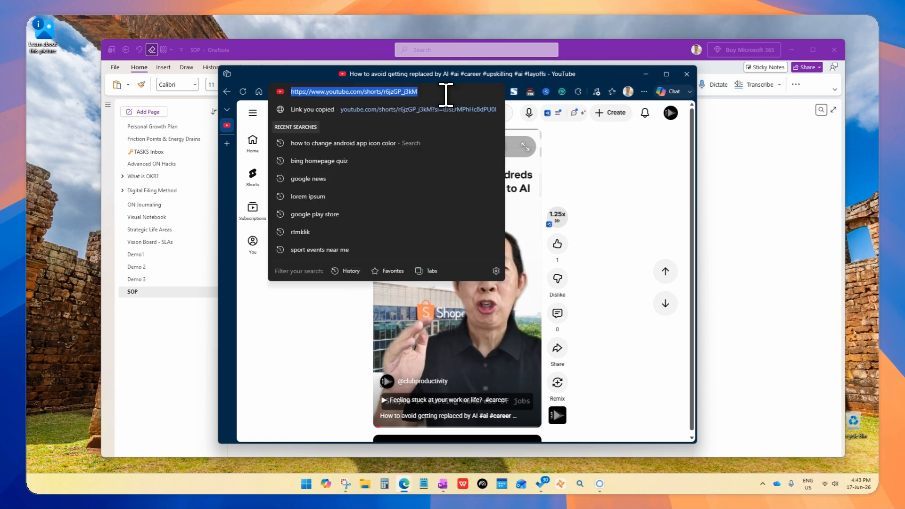
{"action": "left_click", "coordinate": [642, 75]}
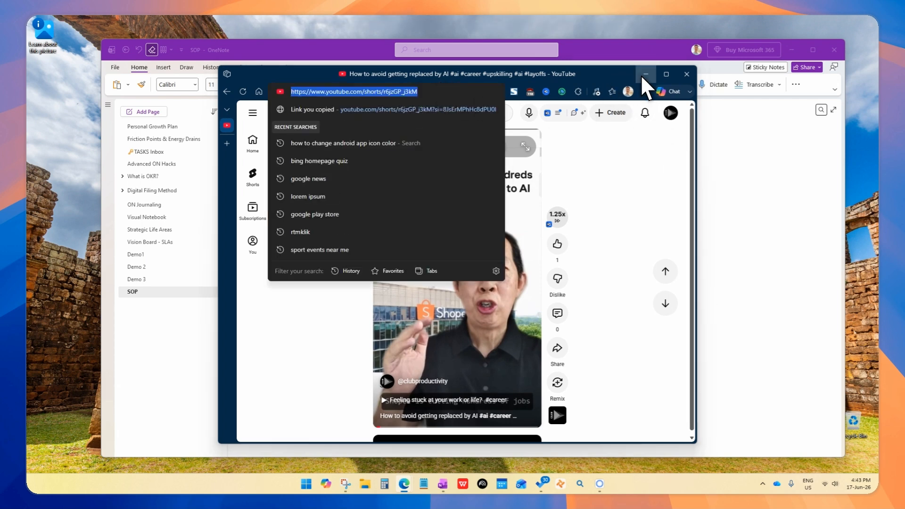
{"action": "key", "text": "ctrl+v"}
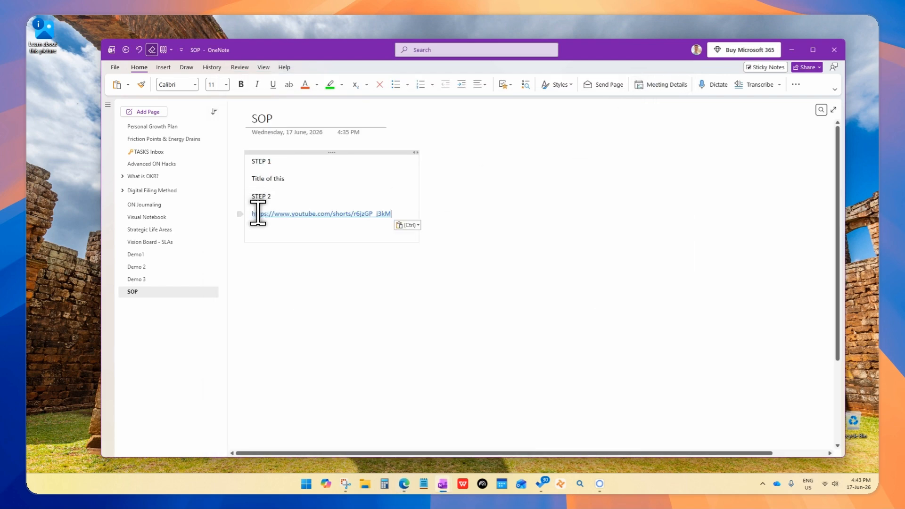
- Enlarge the embedded video preview below the YouTube link to roughly twice its size
{"action": "left_click", "coordinate": [299, 289]}
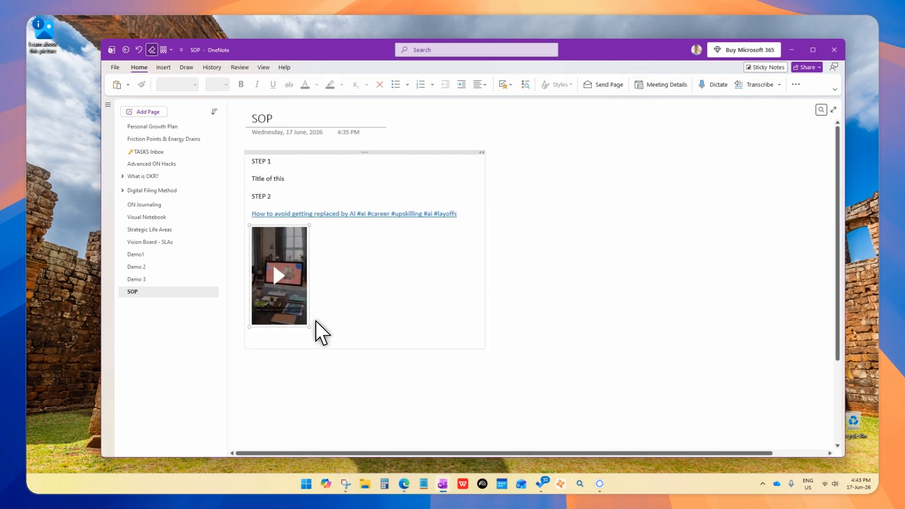
{"action": "left_click_drag", "start_coordinate": [310, 329], "coordinate": [377, 379]}
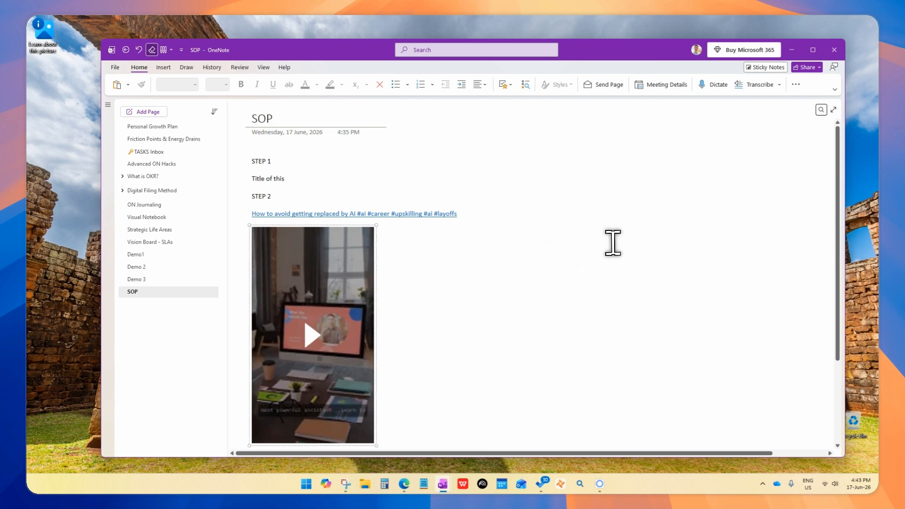
- Play the embedded YouTube video inside the note and pause it after a few seconds
{"action": "scroll", "coordinate": [611, 242], "scroll_direction": "down", "scroll_amount": 2}
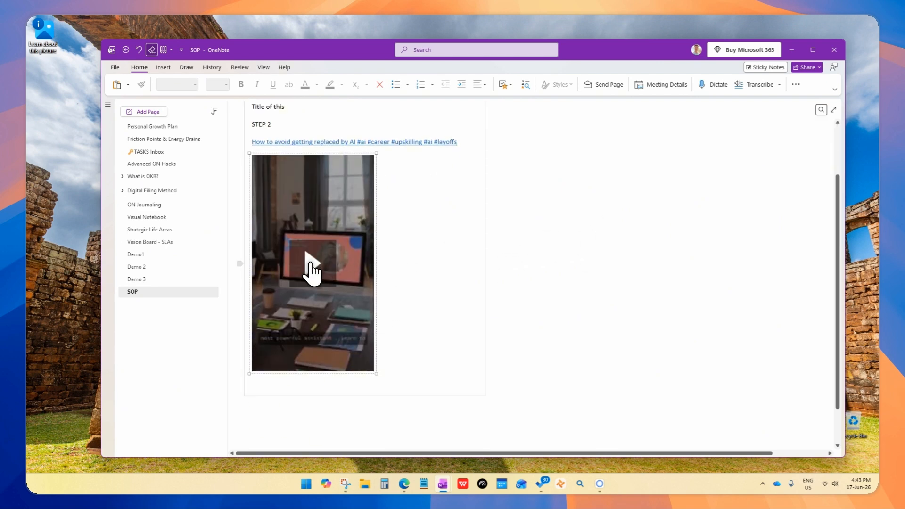
{"action": "left_click", "coordinate": [311, 265]}
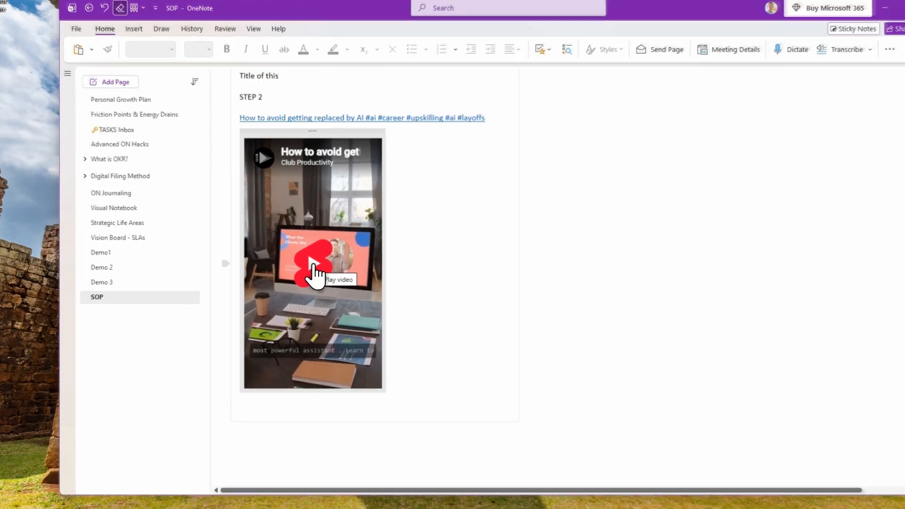
{"action": "left_click", "coordinate": [315, 274]}
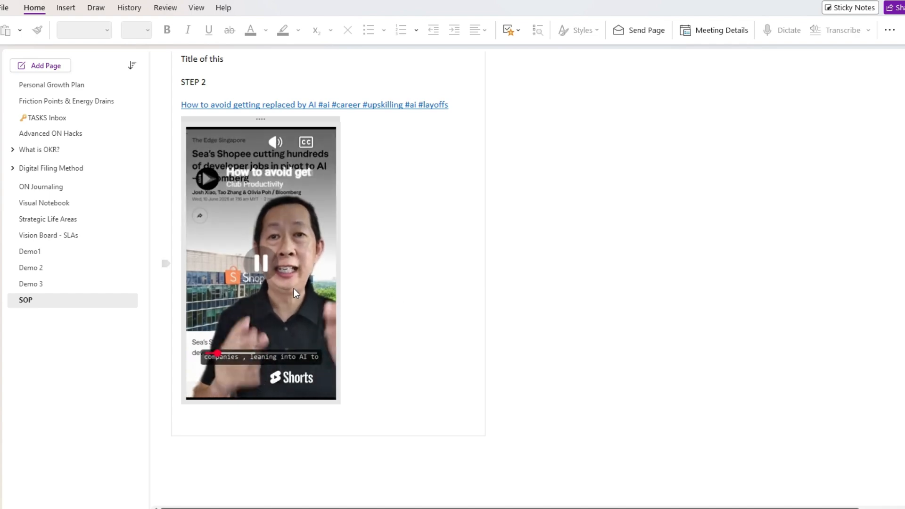
{"action": "left_click", "coordinate": [259, 266]}
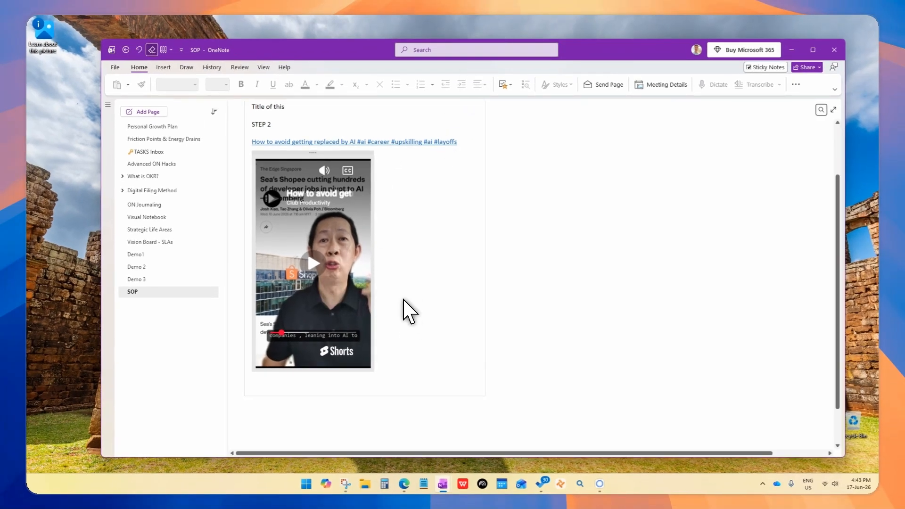
{"action": "scroll", "coordinate": [408, 288], "scroll_direction": "up", "scroll_amount": 2}
{"action": "scroll", "coordinate": [408, 288], "scroll_direction": "down", "scroll_amount": 3}
{"action": "scroll", "coordinate": [408, 288], "scroll_direction": "up", "scroll_amount": 1}
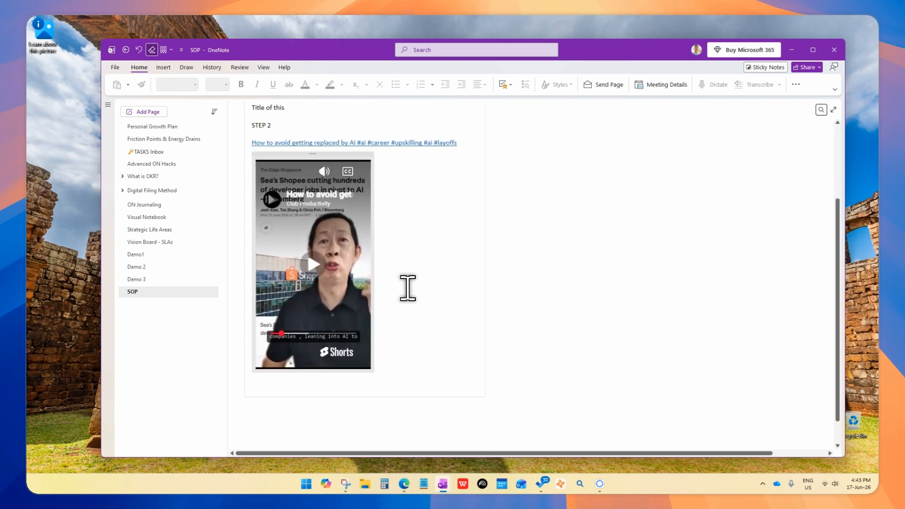
{"action": "scroll", "coordinate": [408, 288], "scroll_direction": "up", "scroll_amount": 2}
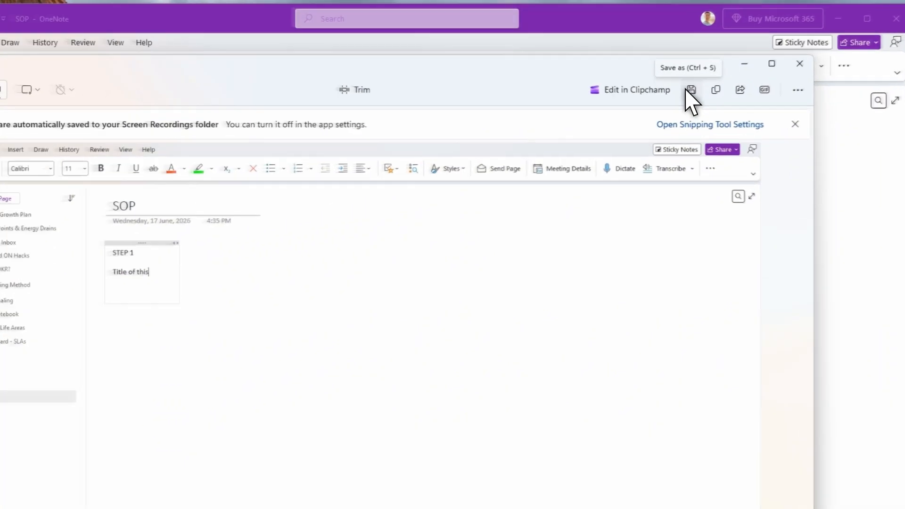
{"action": "left_click", "coordinate": [703, 72]}
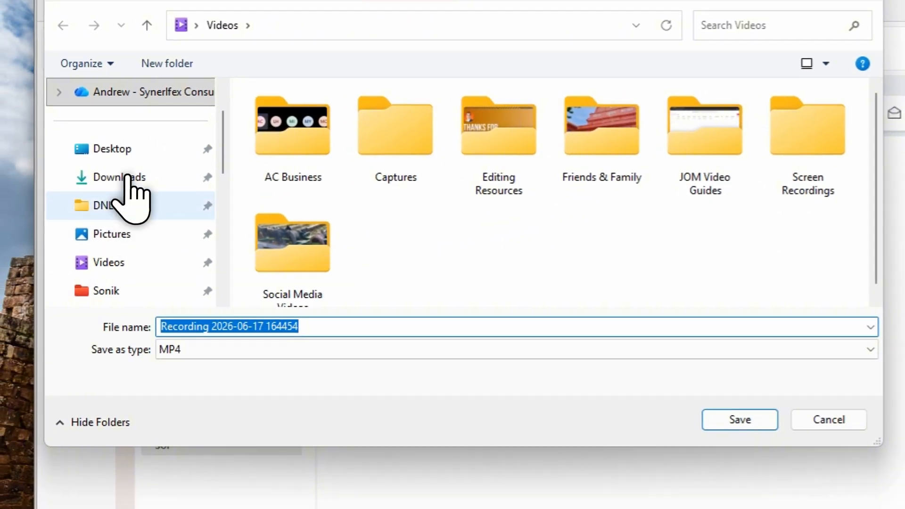
{"action": "left_click", "coordinate": [126, 177]}
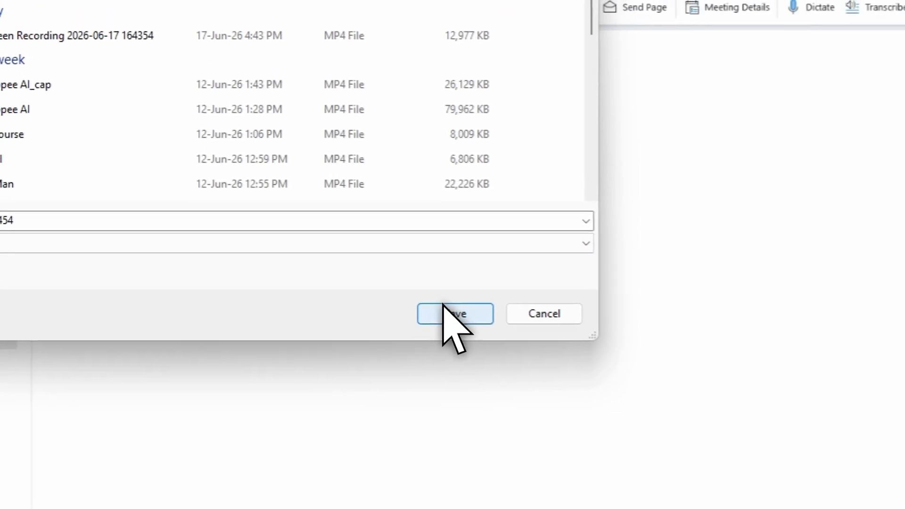
{"action": "left_click", "coordinate": [448, 314]}
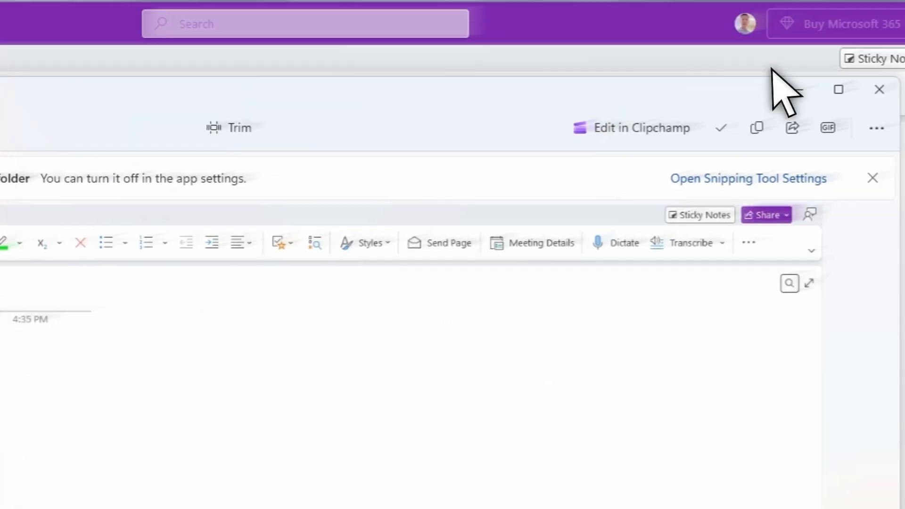
{"action": "left_click", "coordinate": [775, 68]}
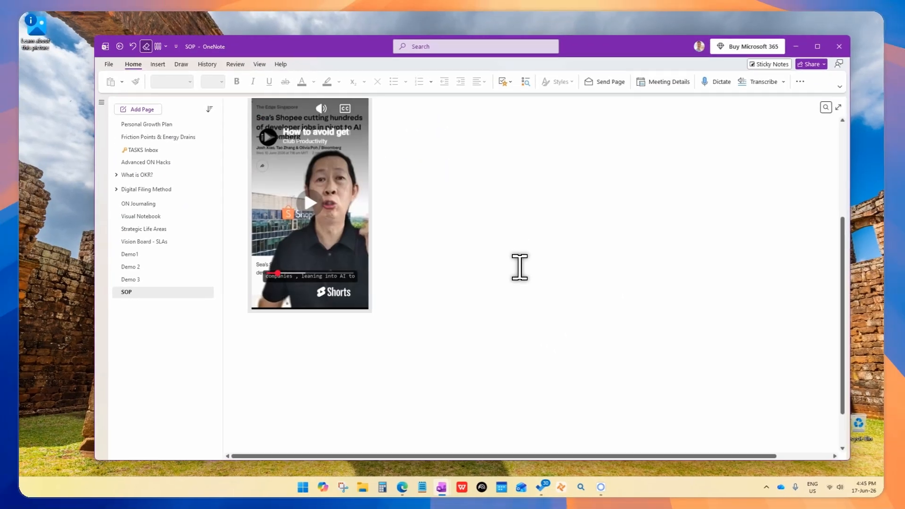
- Check the saved recording by opening it from File Explorer in Media Player, pausing it after a few seconds and closing the player
{"action": "scroll", "coordinate": [520, 267], "scroll_direction": "down", "scroll_amount": 3}
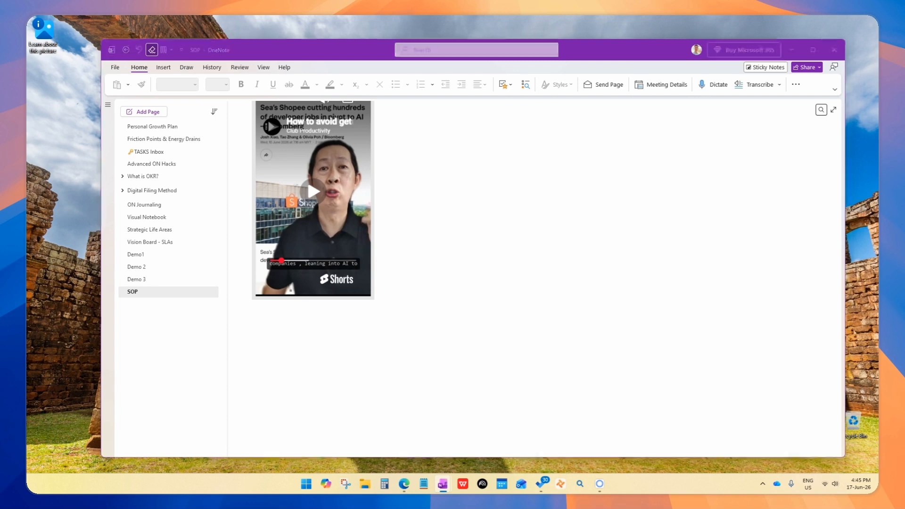
{"action": "left_click", "coordinate": [395, 466]}
{"action": "left_click", "coordinate": [361, 482]}
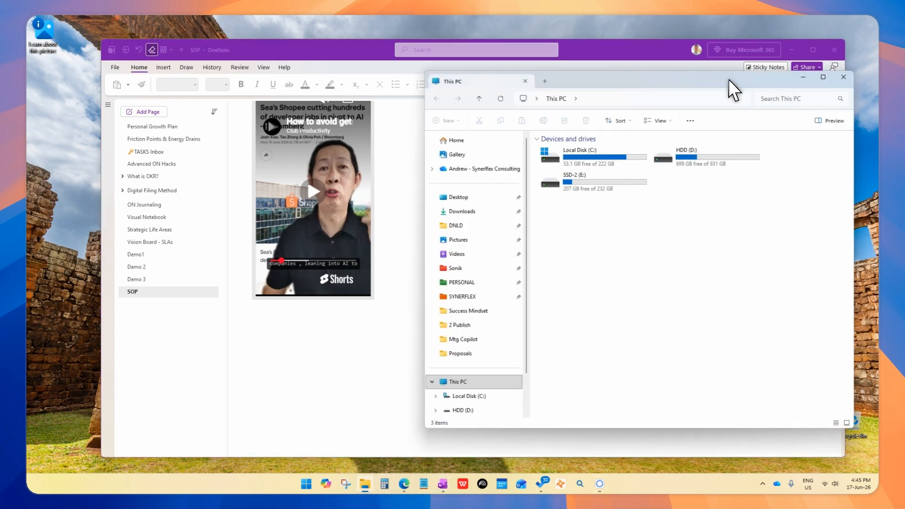
{"action": "left_click_drag", "start_coordinate": [728, 80], "coordinate": [878, 89]}
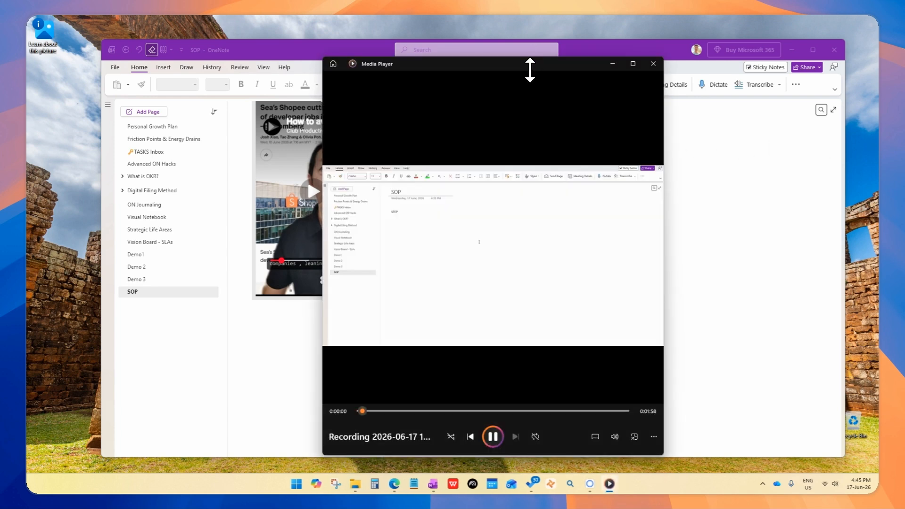
{"action": "left_click_drag", "start_coordinate": [531, 59], "coordinate": [461, 99]}
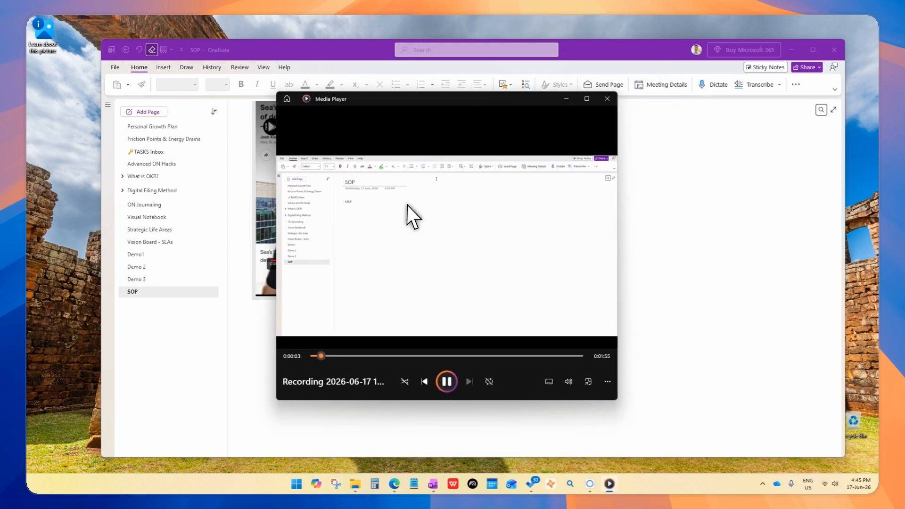
{"action": "left_click", "coordinate": [445, 379]}
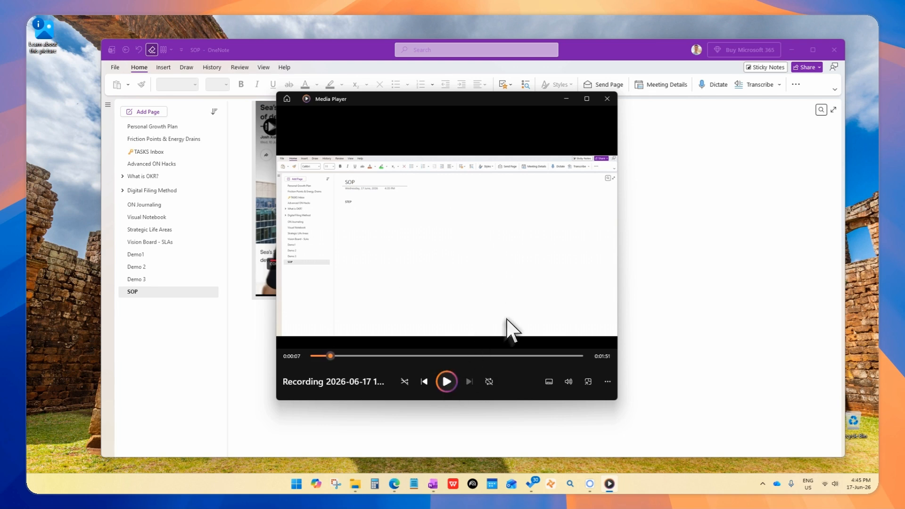
{"action": "left_click", "coordinate": [607, 99]}
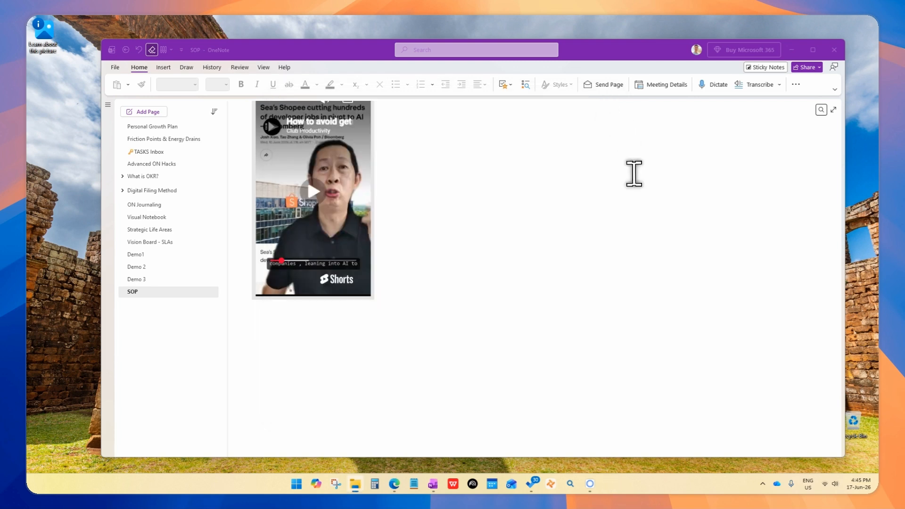